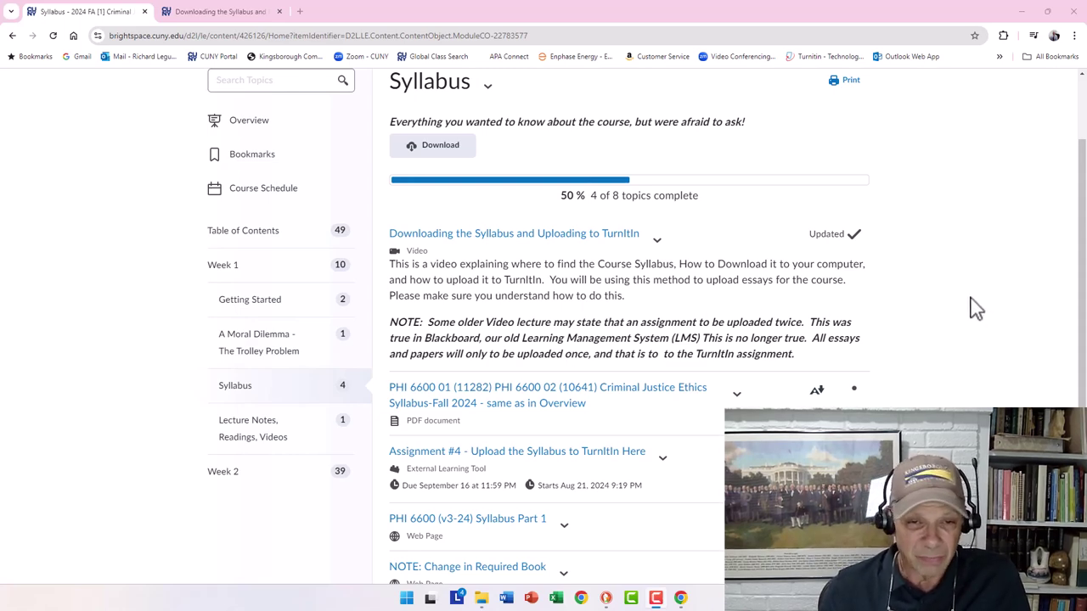
- Check the actions available for the Criminal Justice Ethics Syllabus-Fall 2024 PDF in the Syllabus module
scroll(972, 308, down, 1)
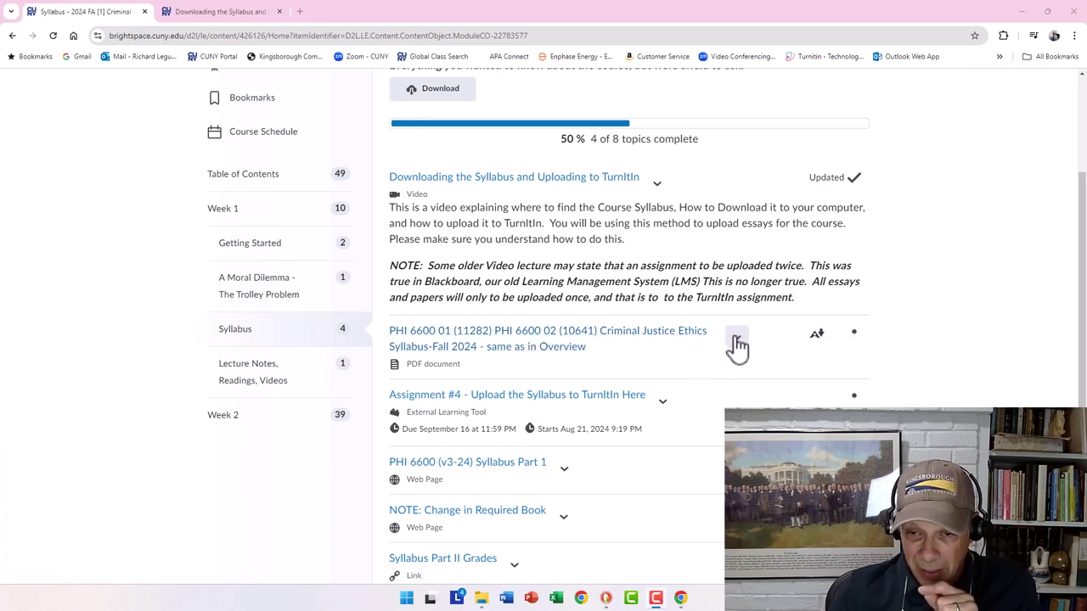
click(736, 339)
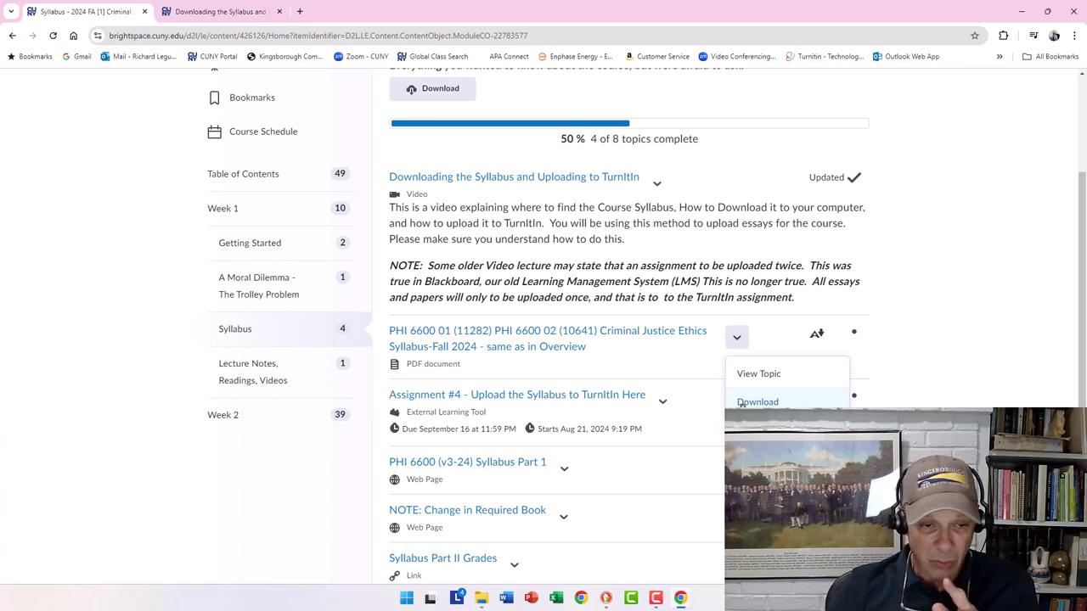
click(920, 348)
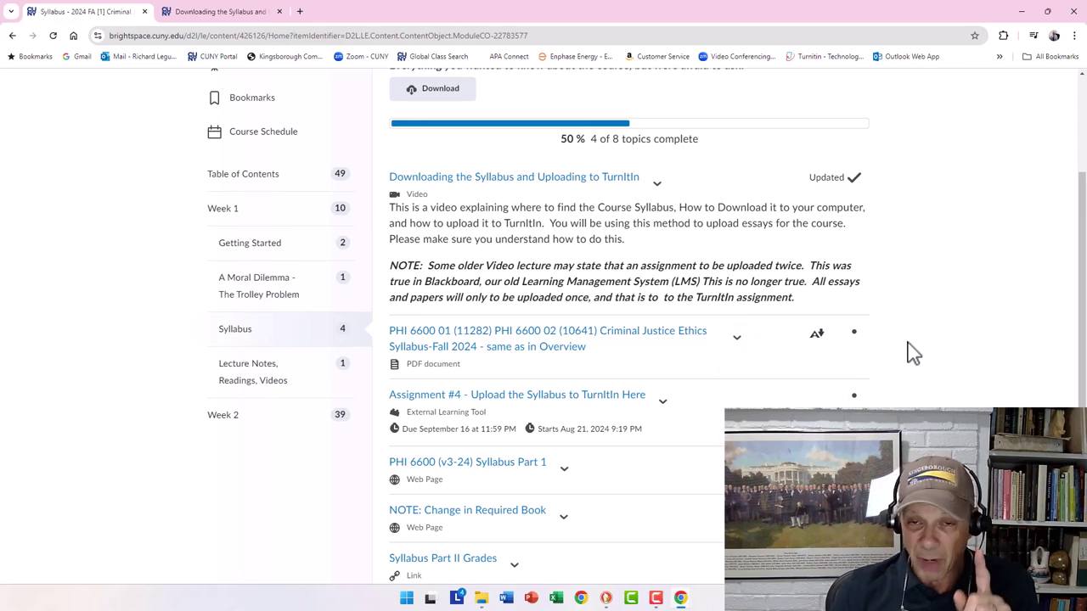
- View the Criminal Justice Ethics Syllabus - Fall 2024 through its link on the course Overview page, and close the document
scroll(913, 353, up, 2)
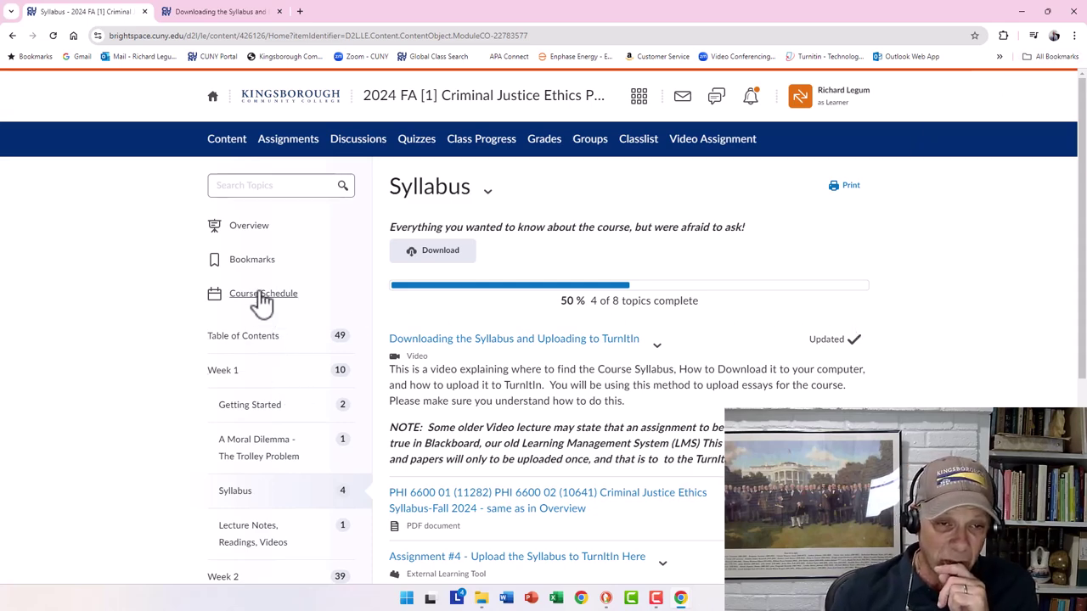
click(255, 238)
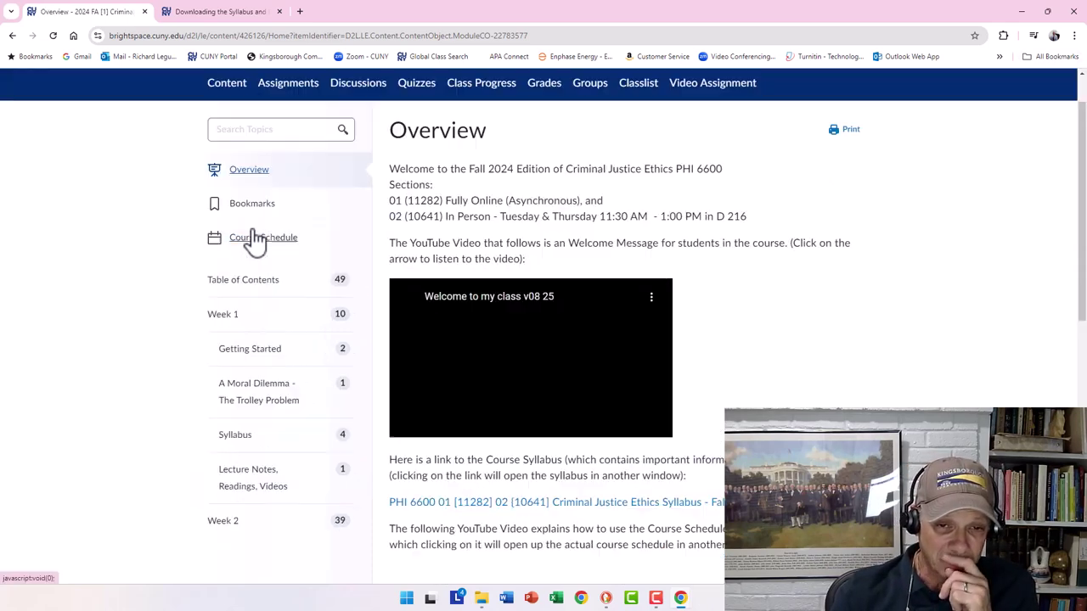
scroll(255, 243, down, 2)
scroll(670, 327, down, 2)
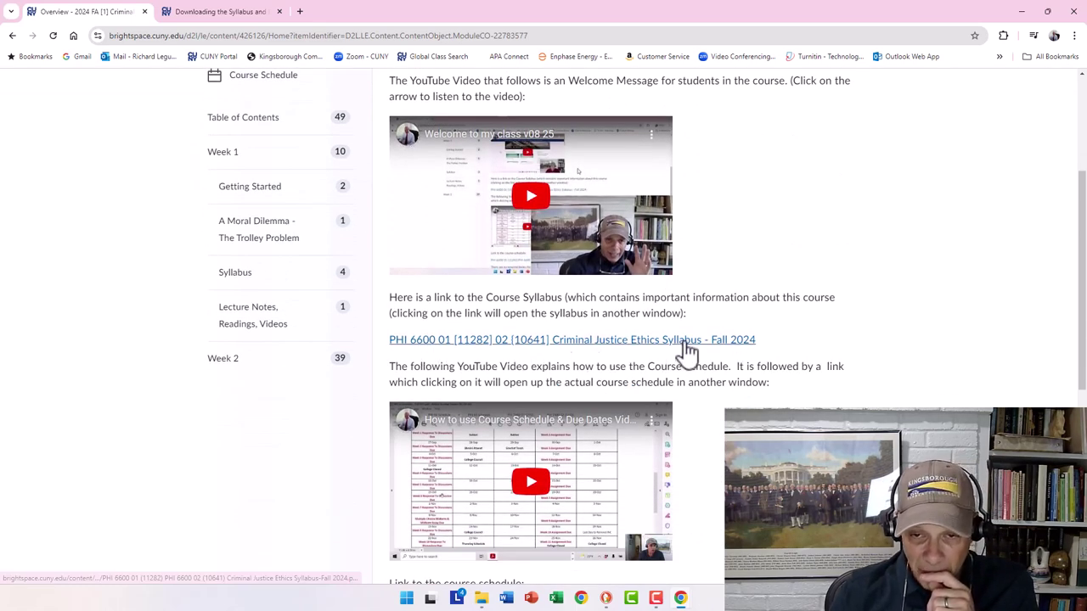
right_click(687, 350)
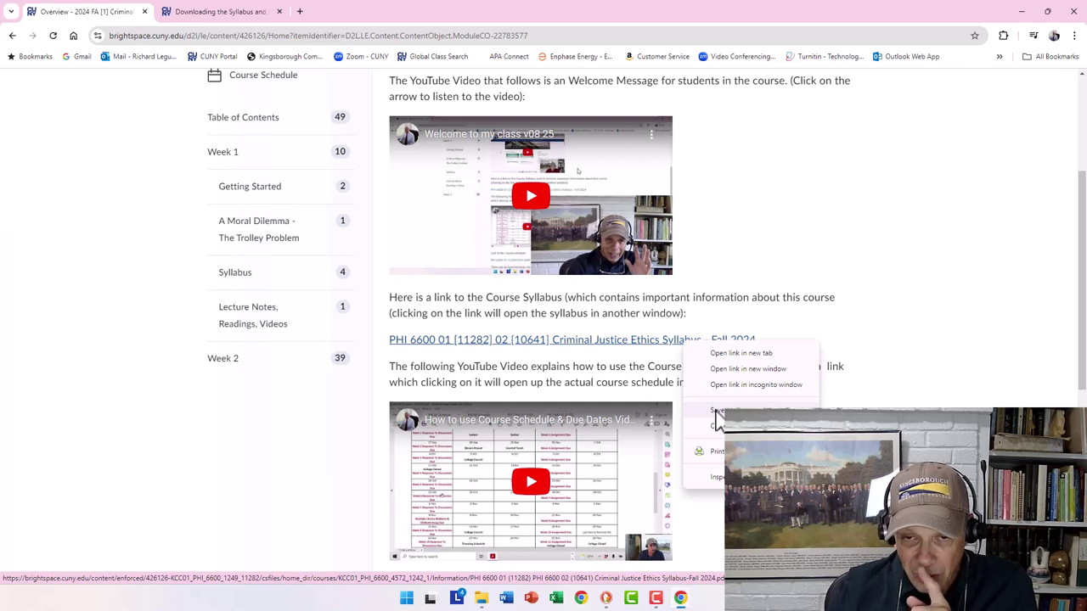
click(628, 363)
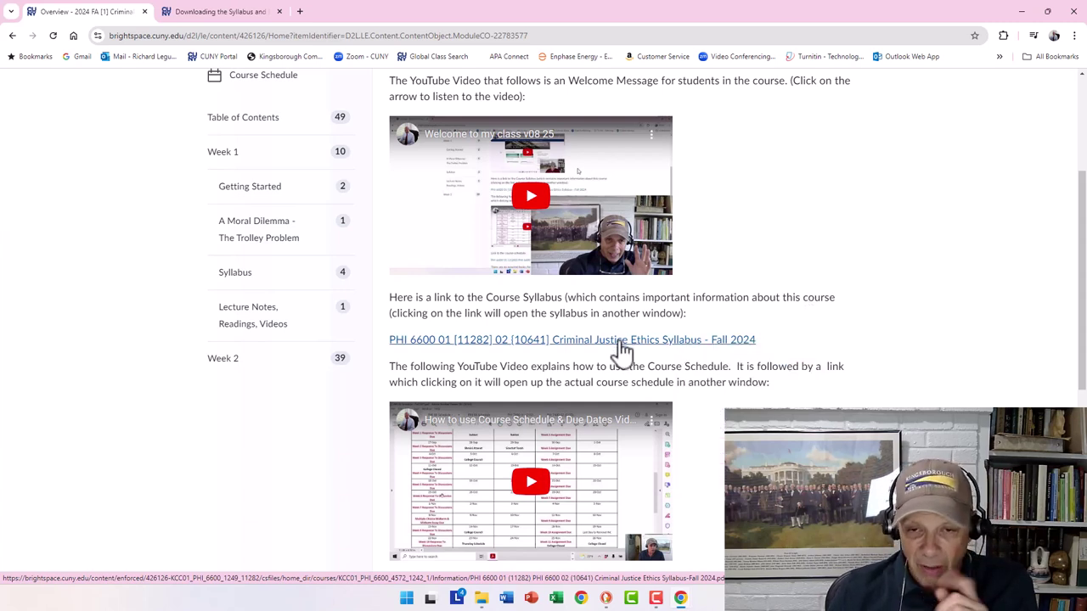
click(621, 343)
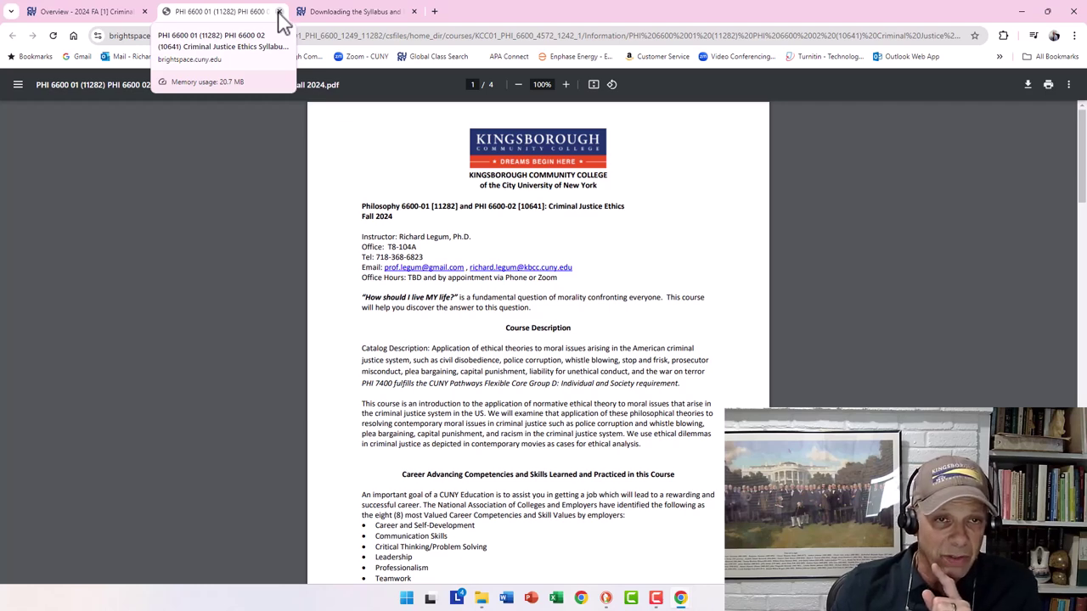
click(279, 11)
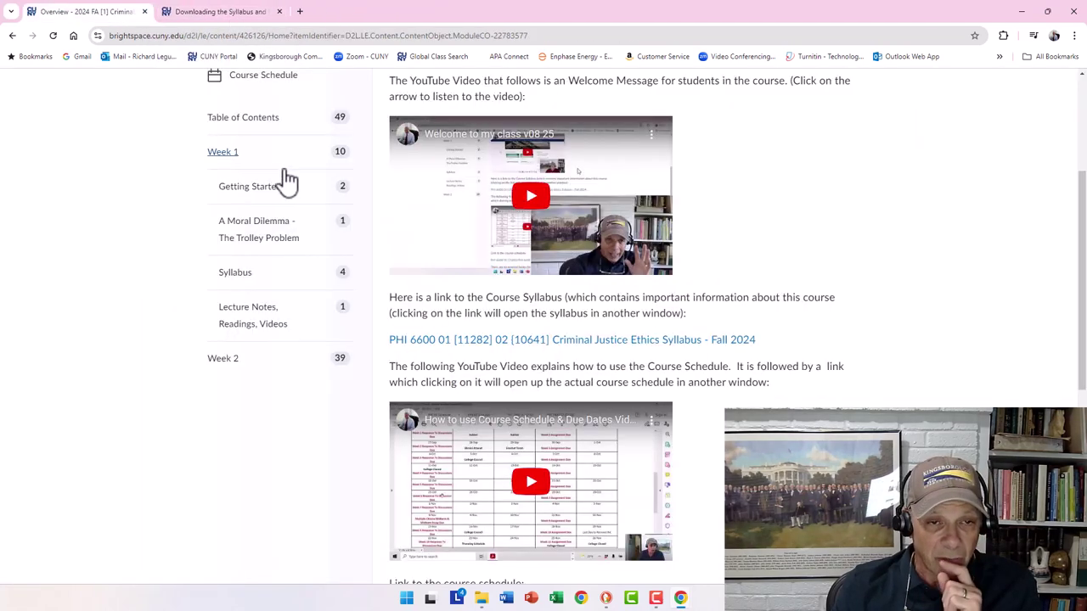
- Return to the Week 1 Syllabus module and download the Criminal Justice Ethics Syllabus-Fall 2024 PDF
scroll(288, 182, up, 2)
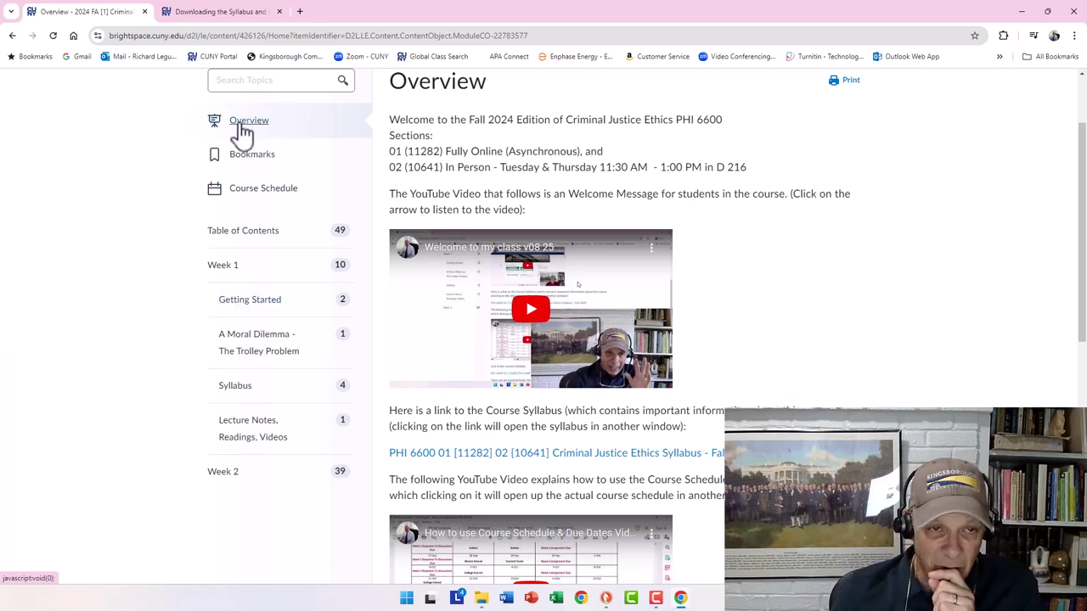
click(239, 390)
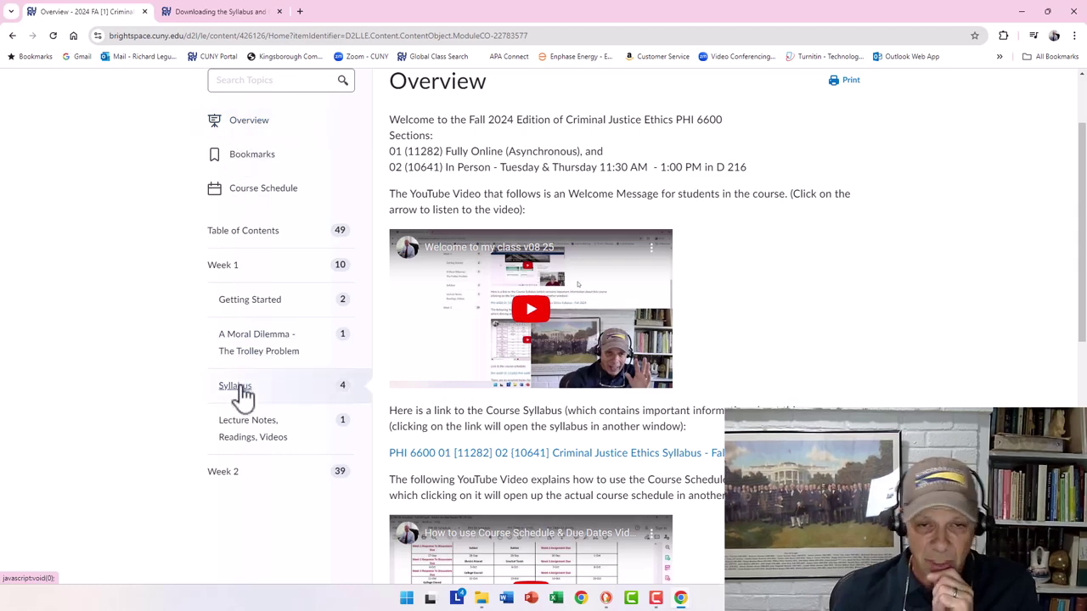
scroll(575, 357, down, 1)
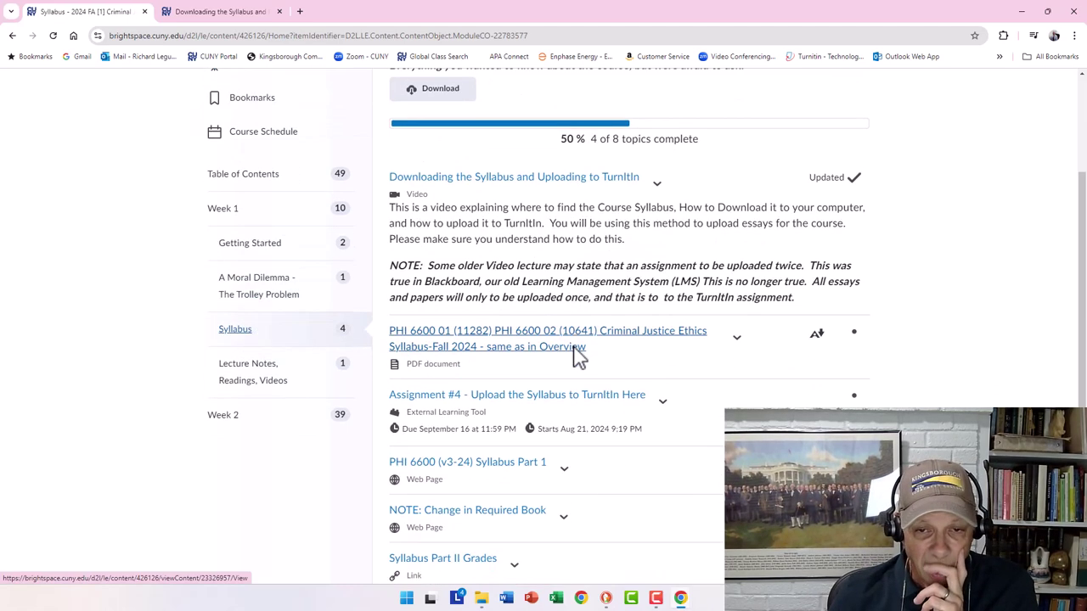
click(737, 343)
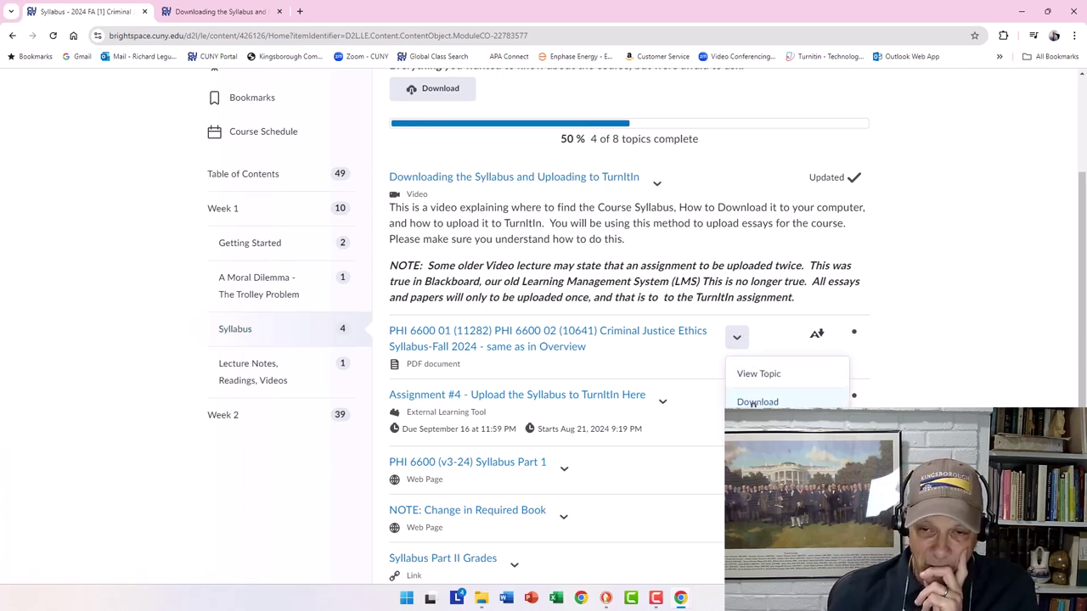
click(754, 403)
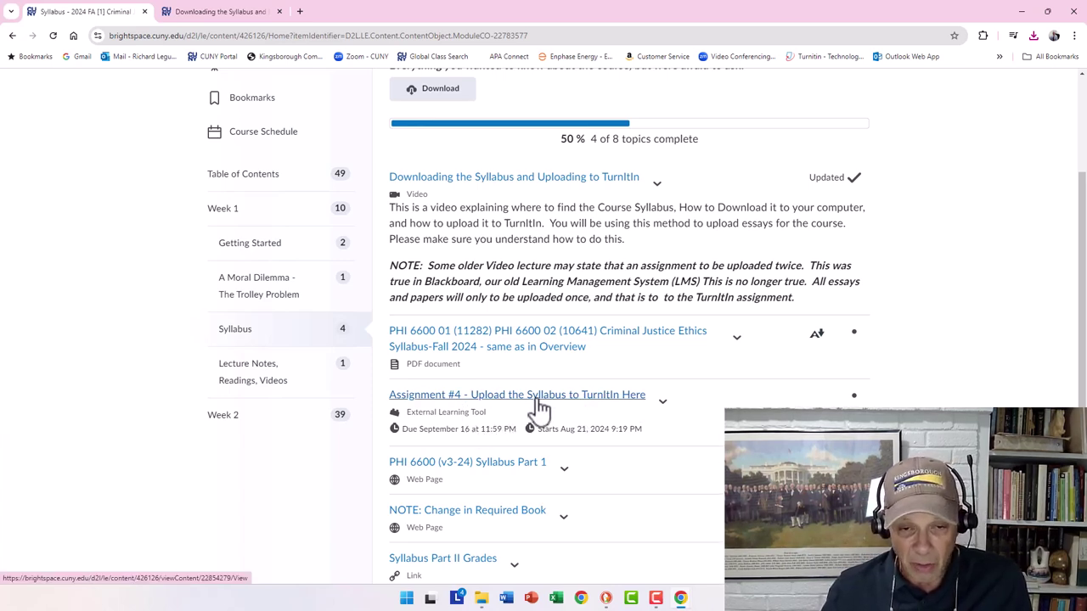
- Start a Turnitin submission for Assignment #4 and select today's downloaded Criminal Justice Ethics Syllabus-Fall 2024 (1).pdf as its file
click(636, 399)
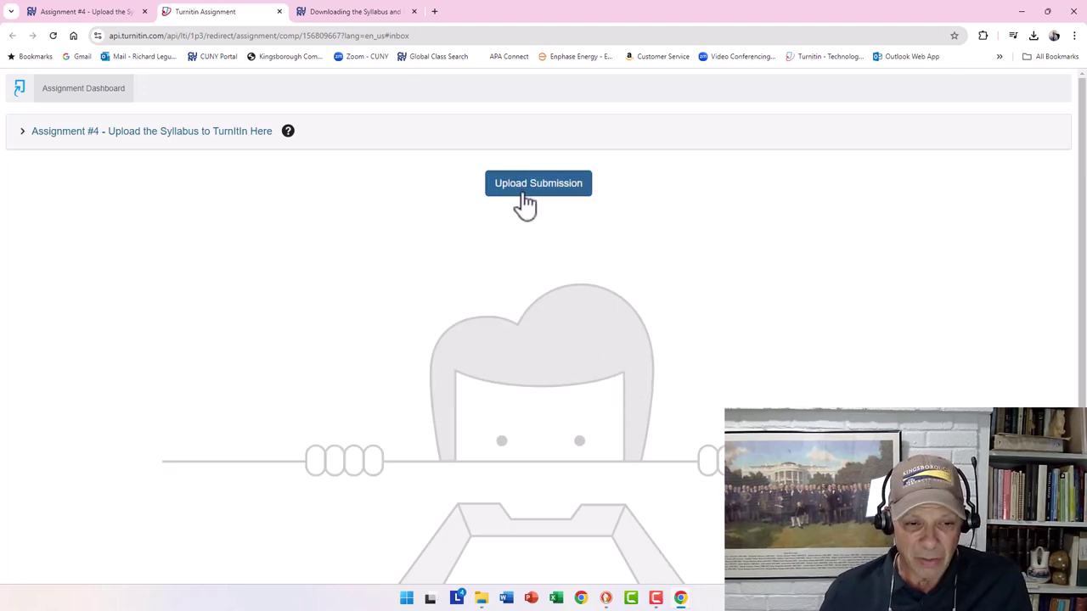
click(527, 188)
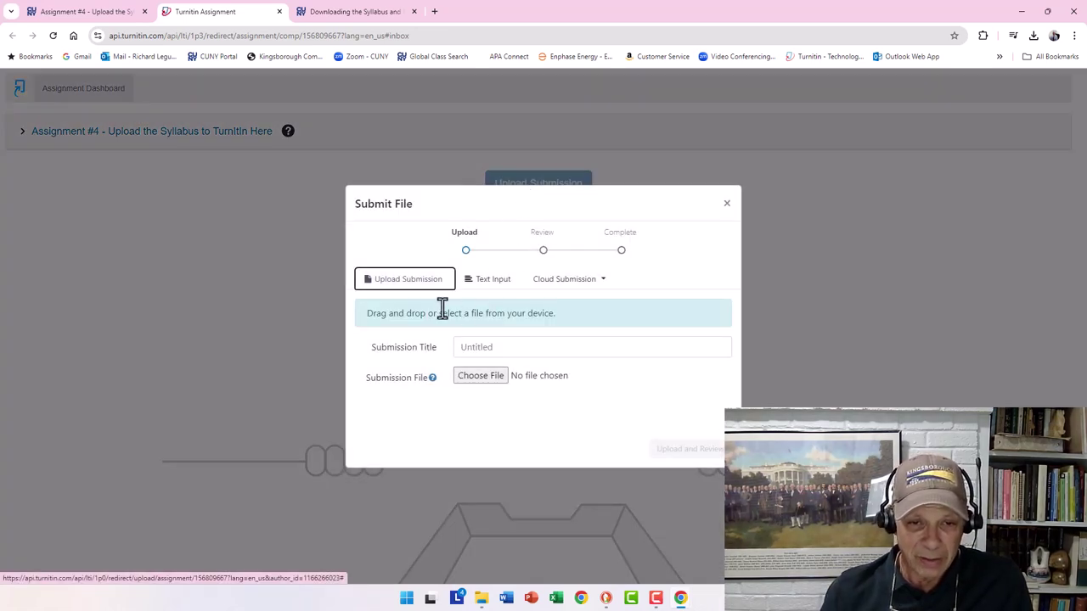
click(484, 379)
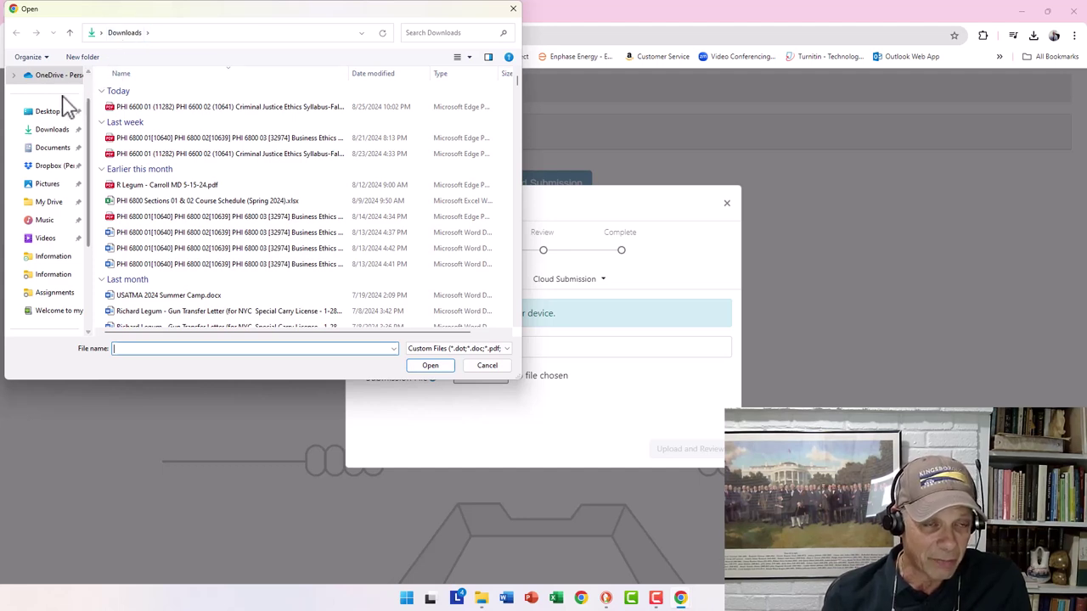
click(203, 110)
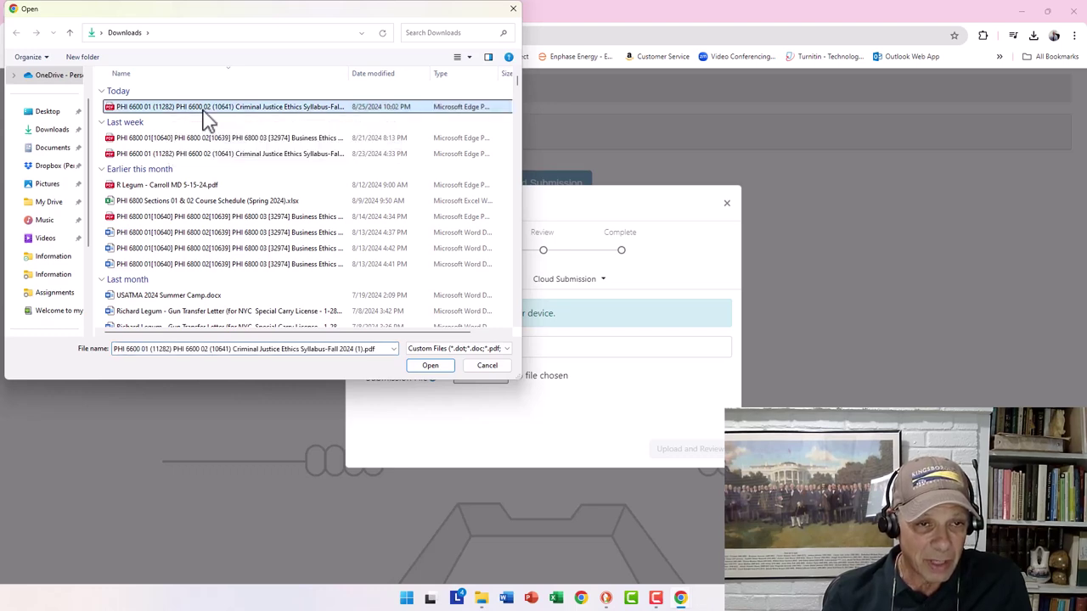
click(421, 367)
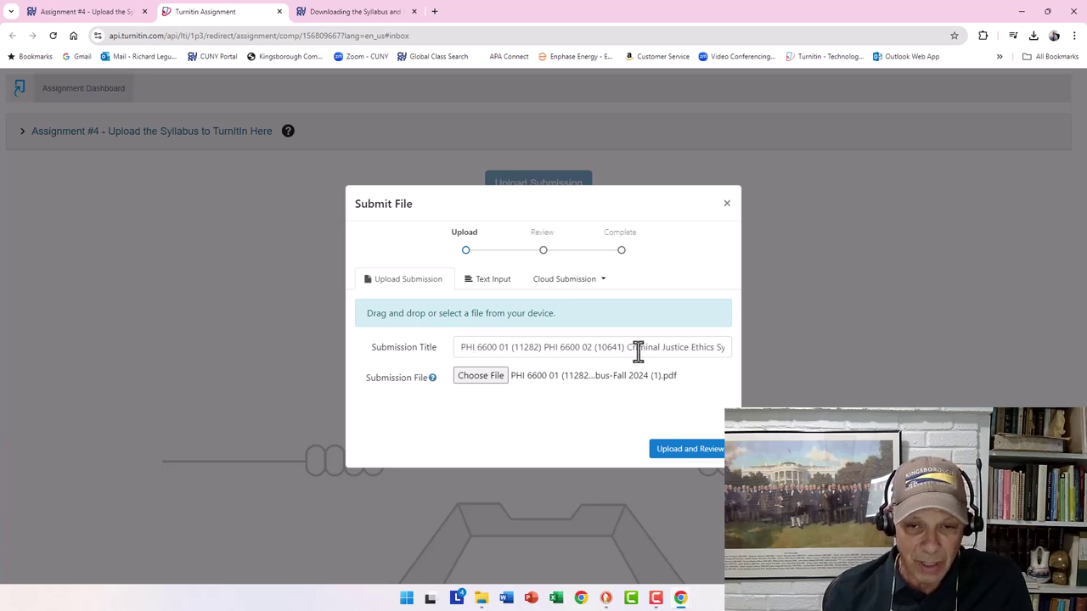
- Remove the trailing "(1).pdf" from the submission title so it ends with "Criminal Justice Ethics Syllabus-Fall 2024"
click(720, 348)
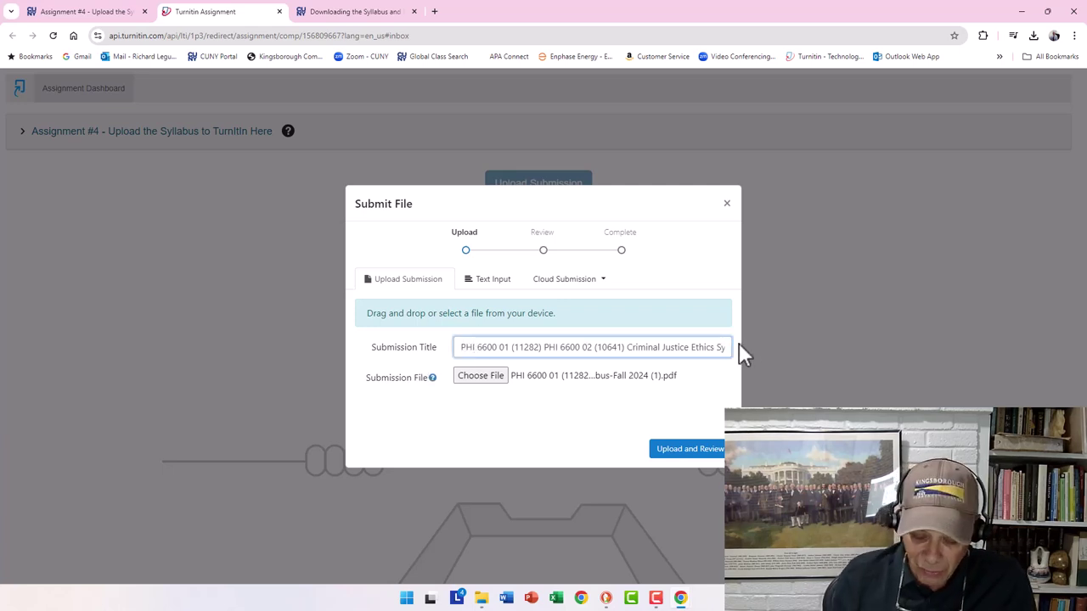
key(Right)
key(Right)
key(Right)
key(Right)
key(Right)
key(Right)
key(Right)
key(Right)
key(Right)
key(Right)
key(Right)
key(Right)
key(Right)
key(Right)
key(Right)
key(Right)
key(Right)
key(Right)
key(Right)
key(Right)
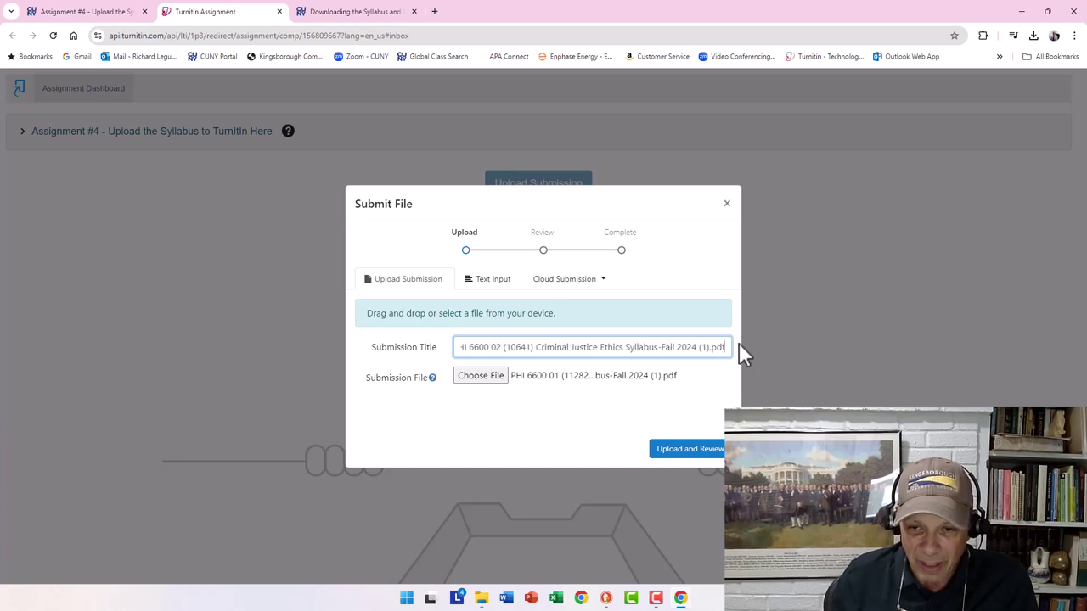
key(BackSpace)
key(BackSpace)
key(BackSpace)
key(BackSpace)
key(BackSpace)
key(BackSpace)
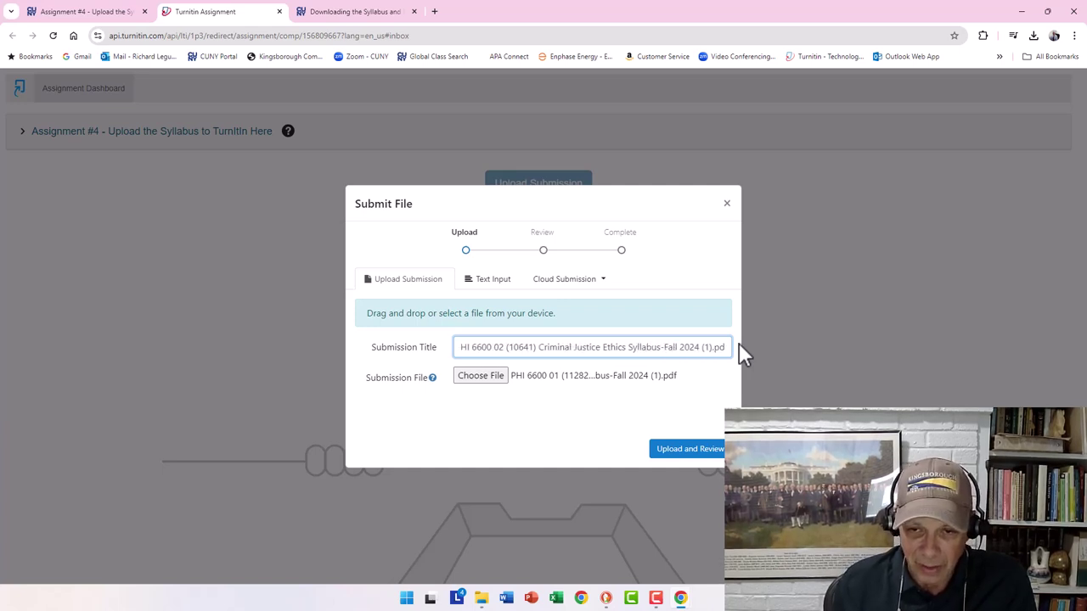
key(BackSpace)
key(BackSpace)
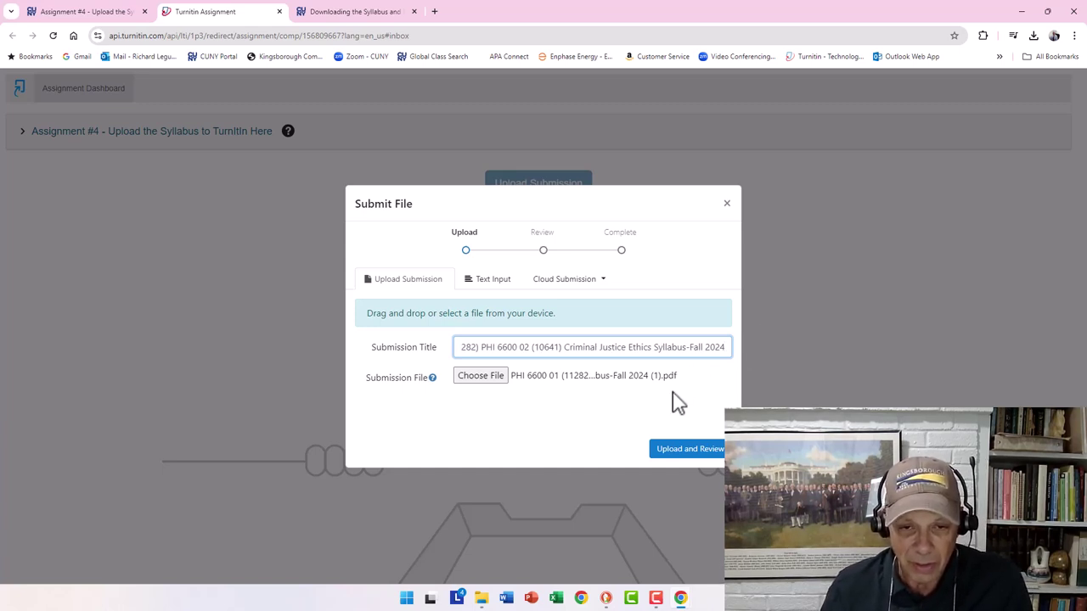
- Upload the syllabus file and submit it to Turnitin, and return to the course's Syllabus module
click(690, 449)
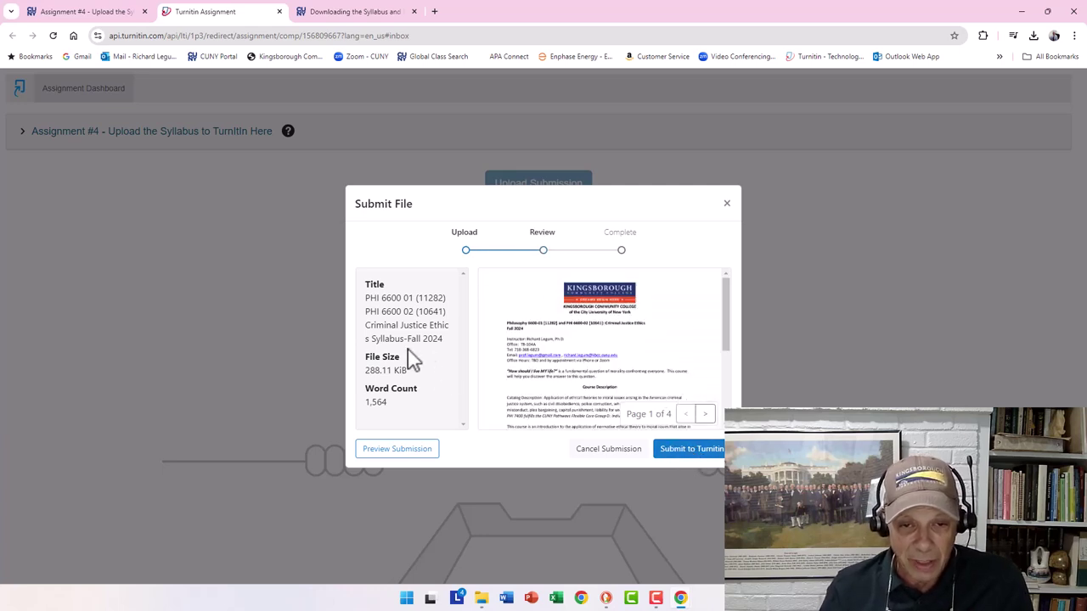
click(694, 454)
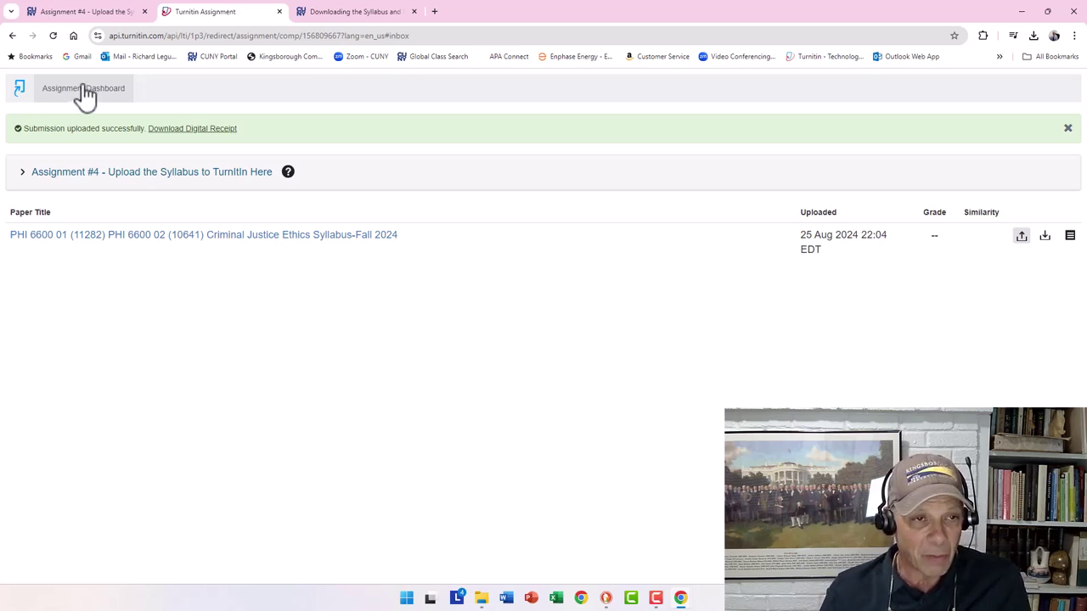
click(279, 12)
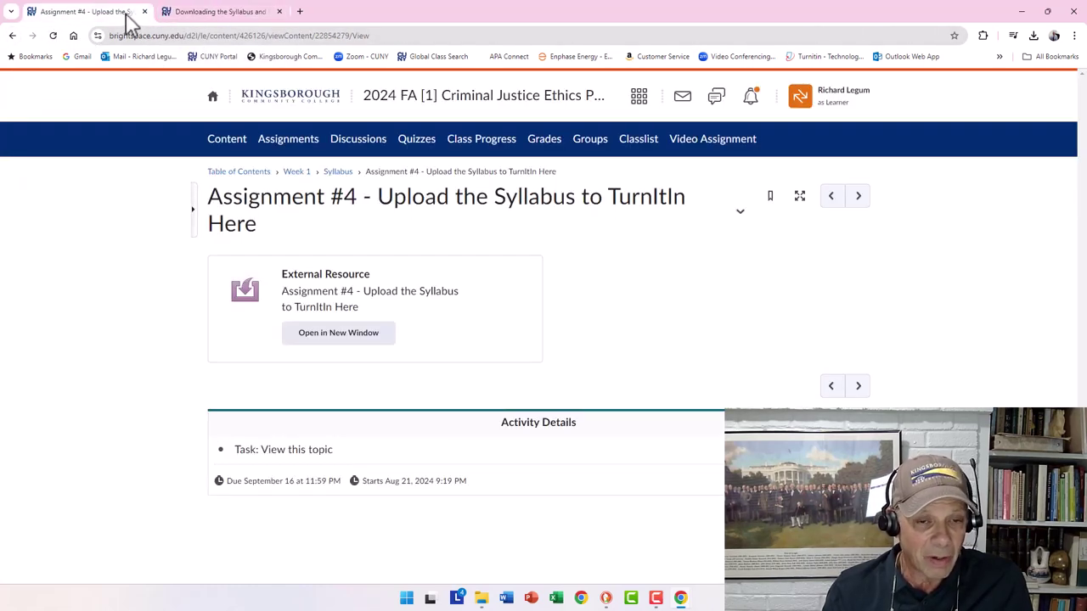
click(337, 173)
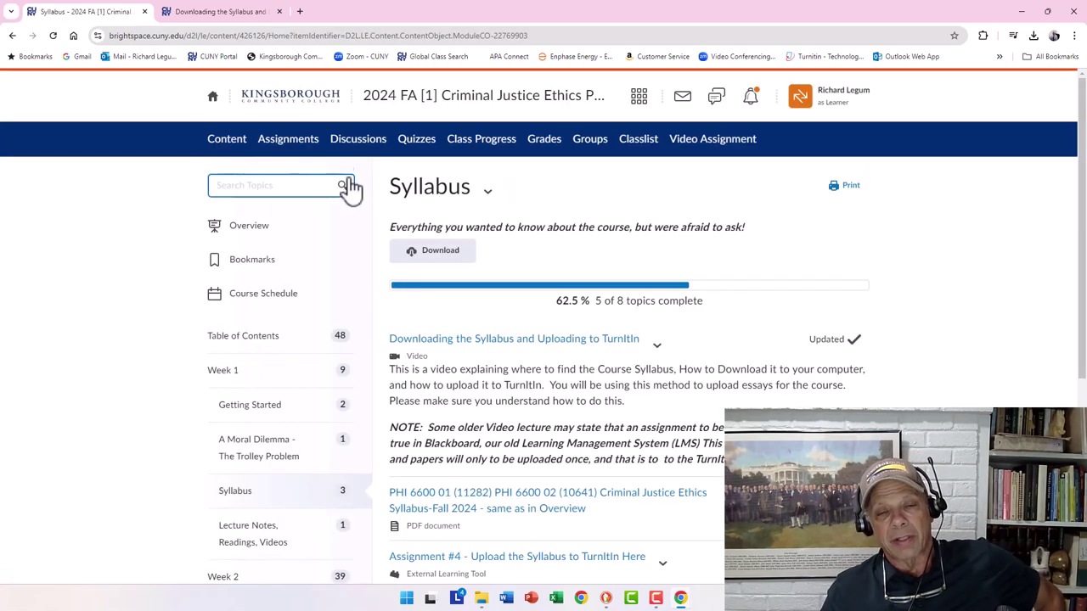